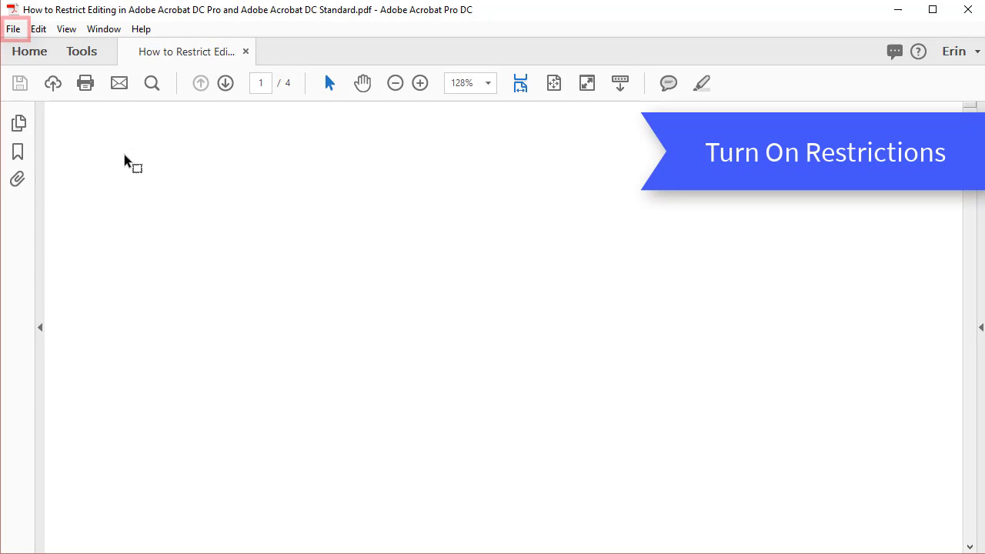
- Set the security method in the document's properties to Password Security
left_click(16, 29)
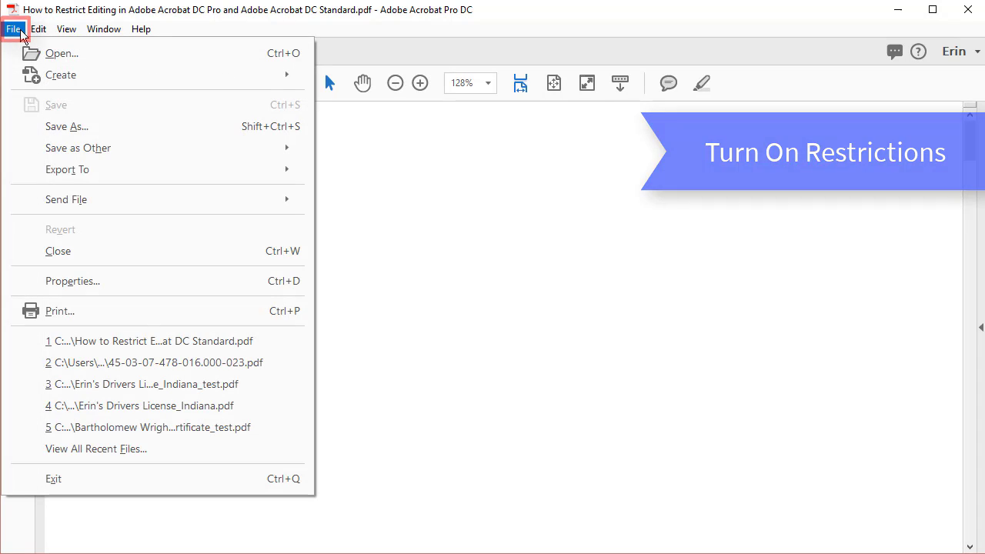
left_click(98, 284)
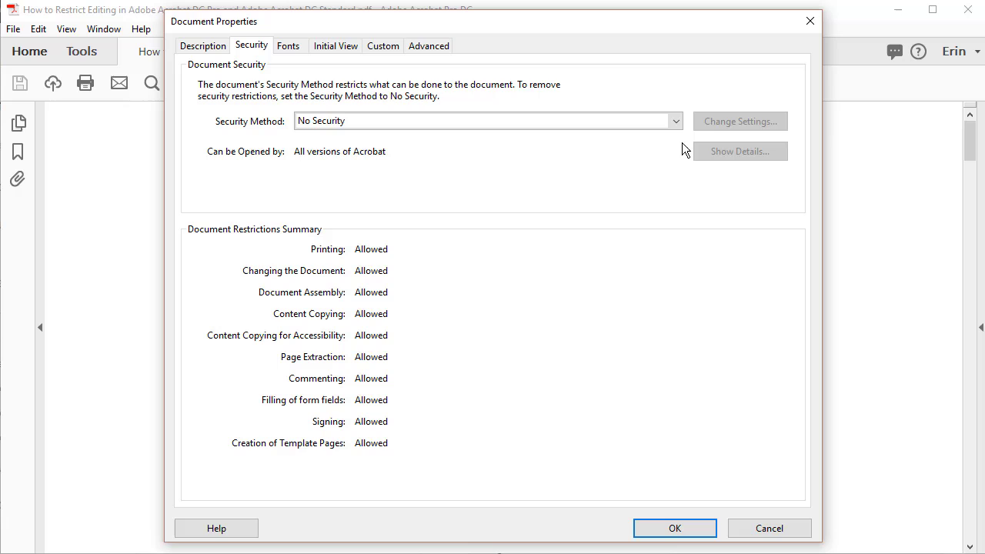
left_click(676, 121)
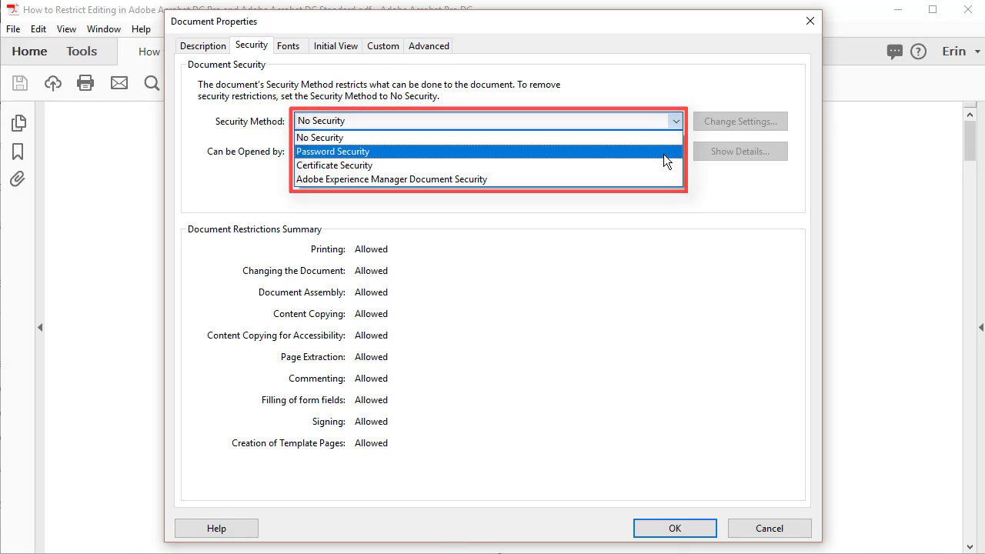
left_click(663, 154)
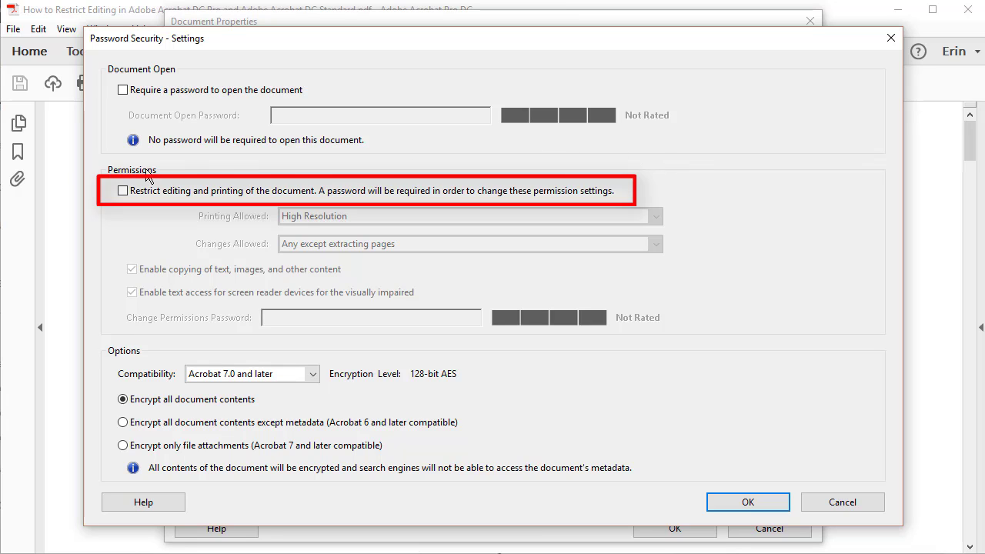
- Restrict editing and printing of the document, with printing allowed at High Resolution and changes allowed set to None
left_click(122, 192)
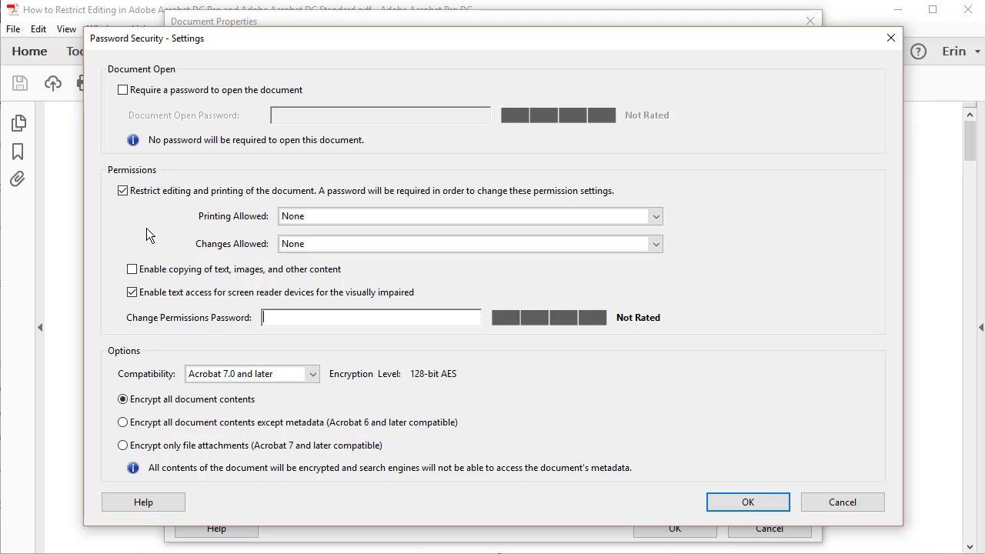
left_click(656, 218)
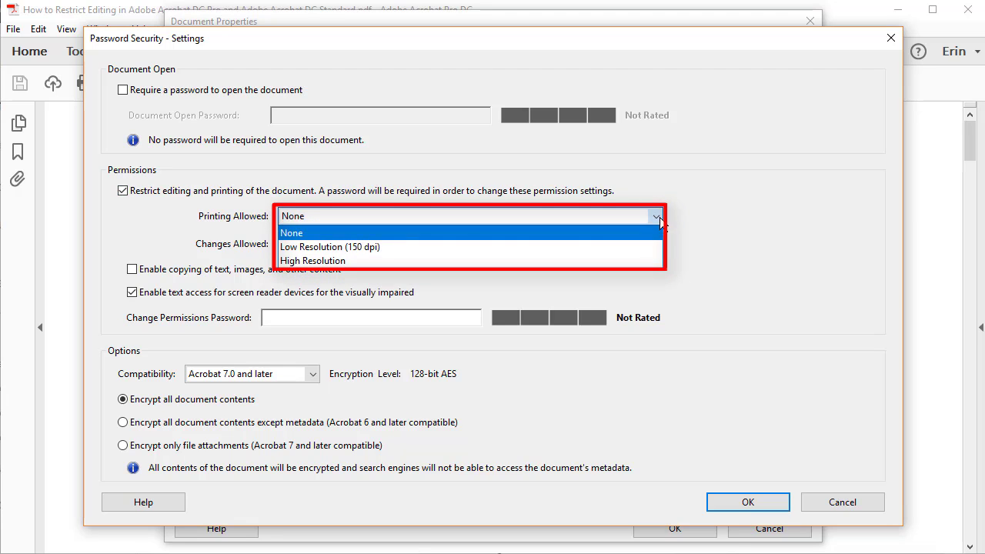
left_click(643, 261)
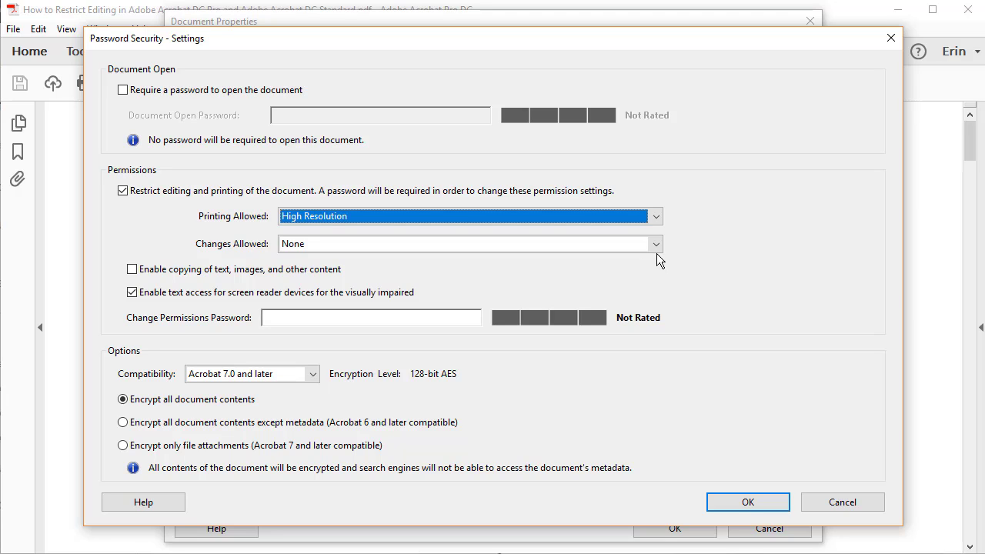
left_click(656, 249)
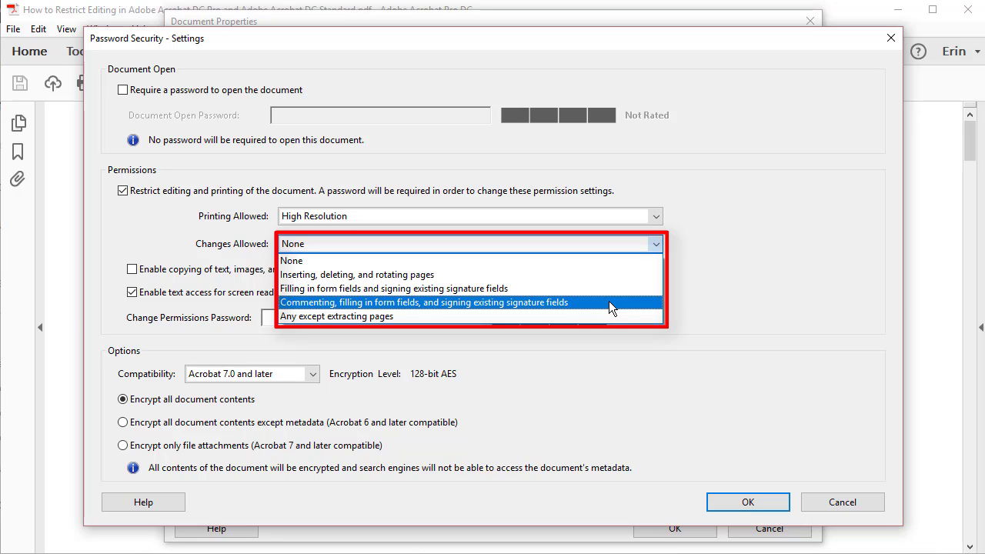
left_click(600, 263)
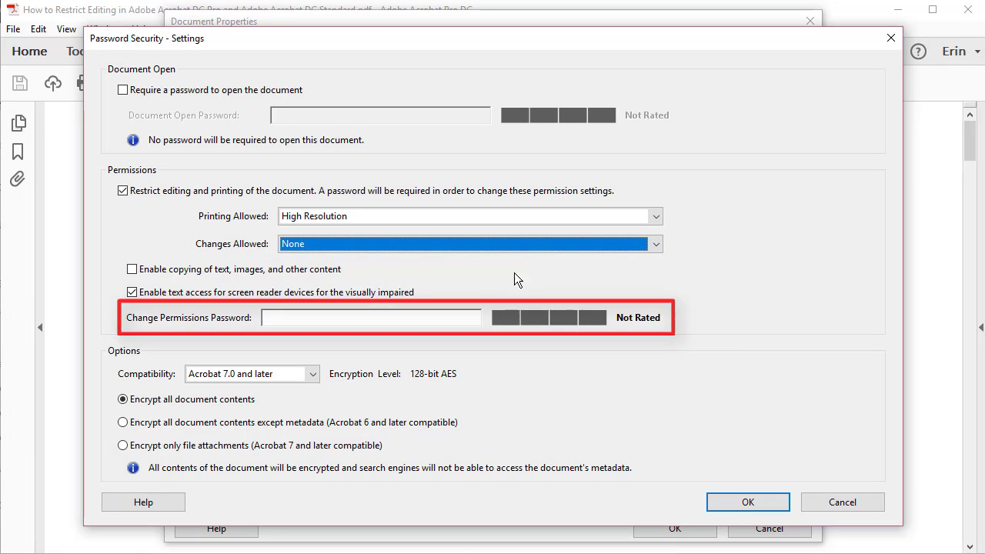
- Enter the change permissions password and accept the password security settings
left_click(397, 315)
type("***")
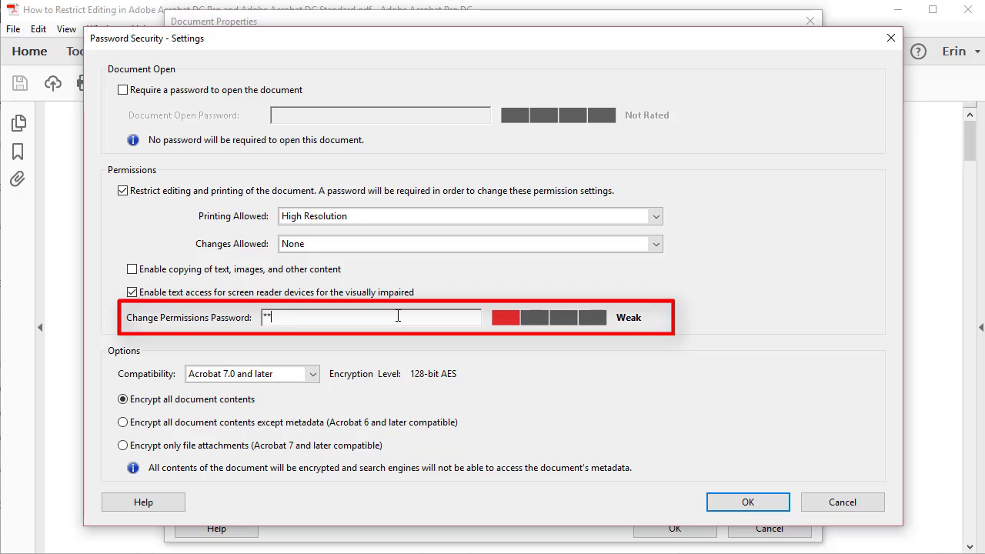
type("********")
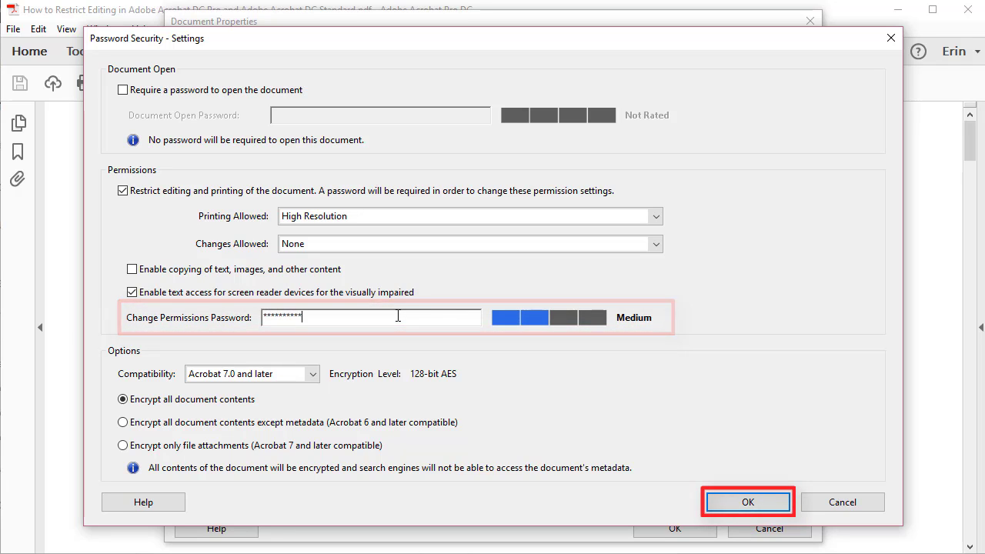
type("****")
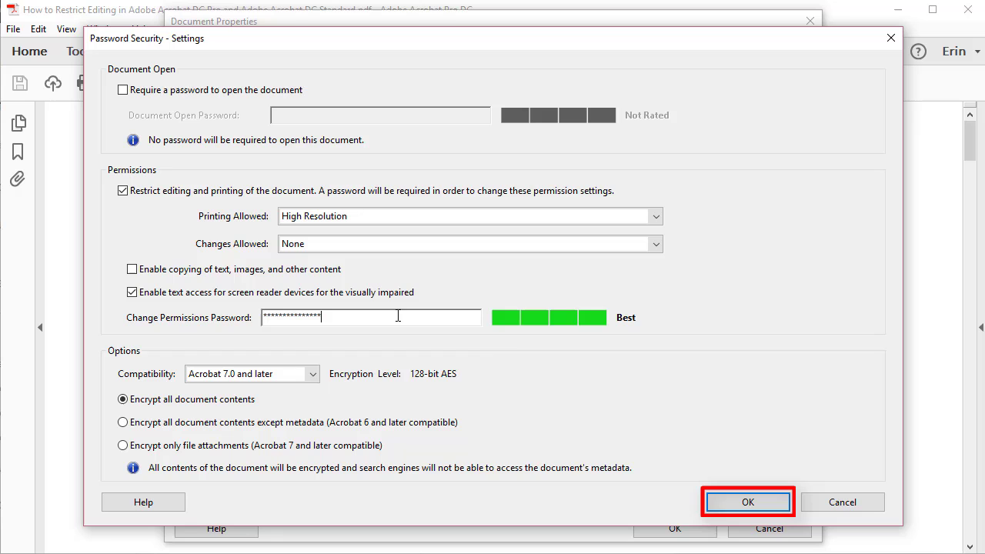
left_click(747, 500)
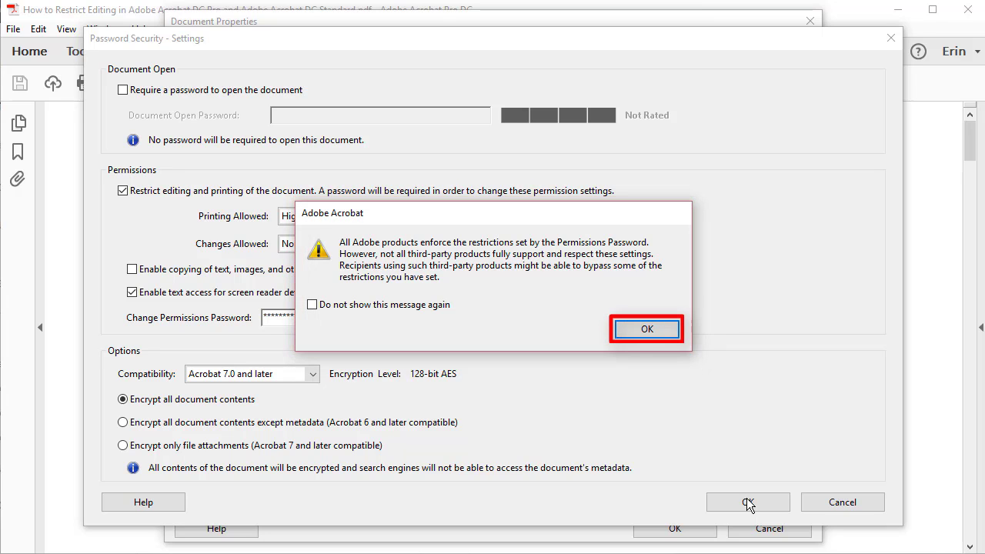
left_click(644, 330)
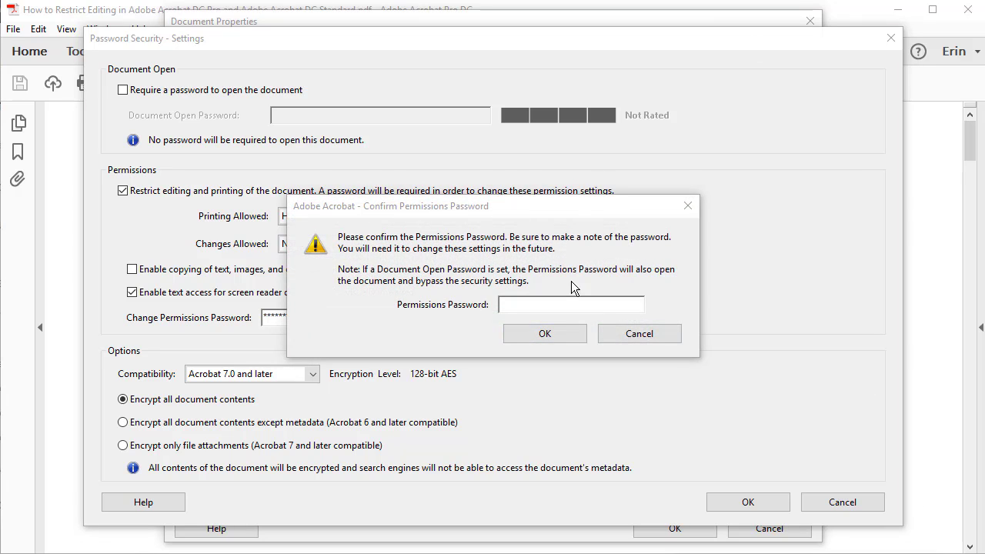
- Re-enter the permissions password to confirm it and accept the document properties
left_click(568, 303)
type("*")
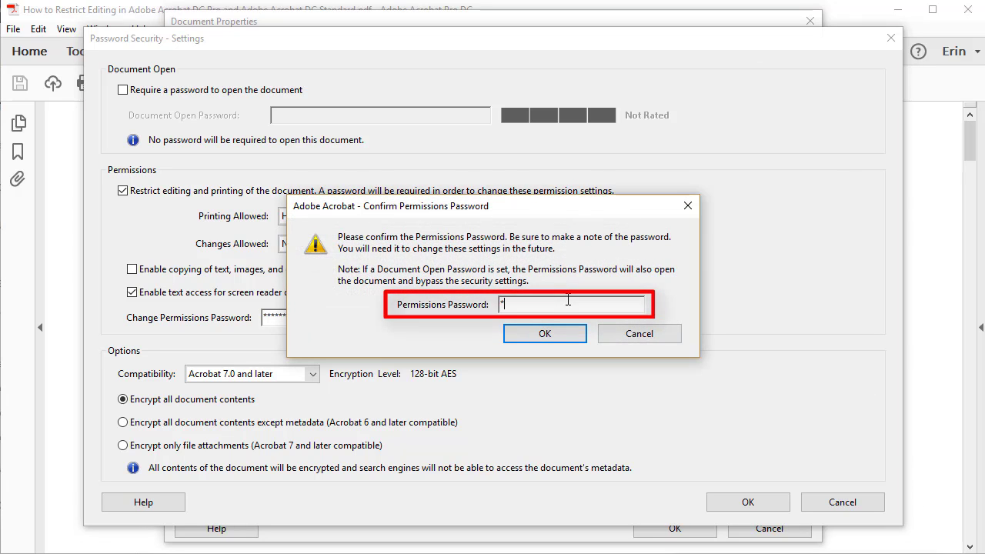
type("***********")
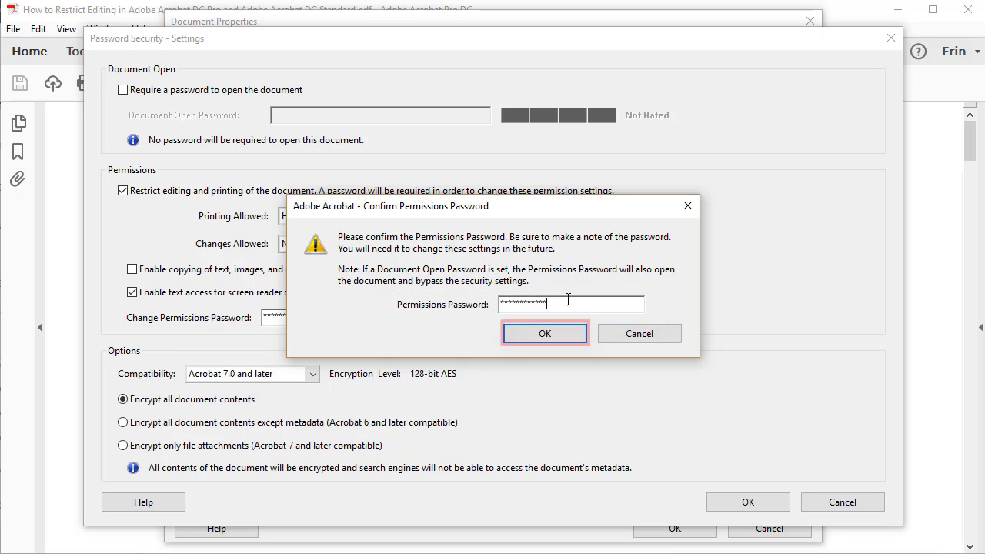
type("***")
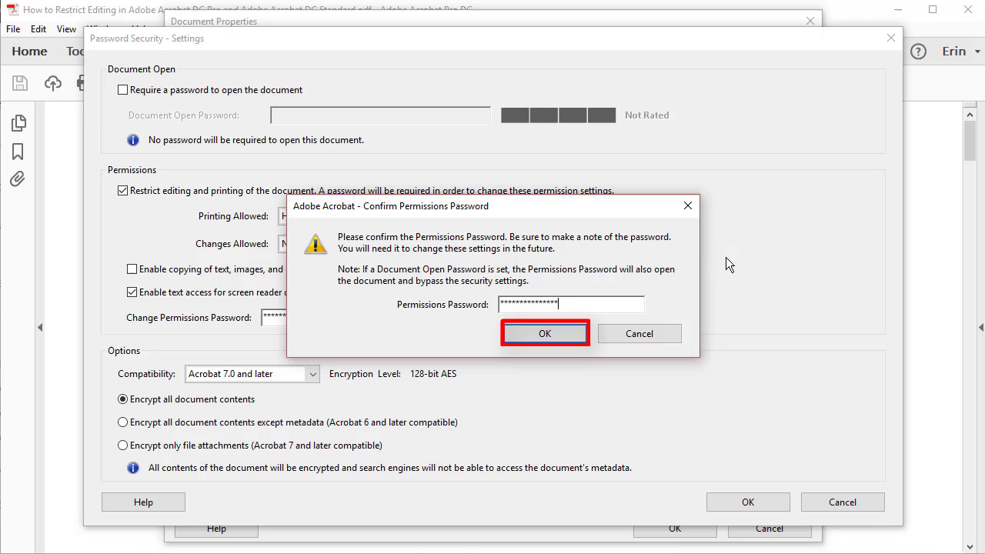
left_click(554, 333)
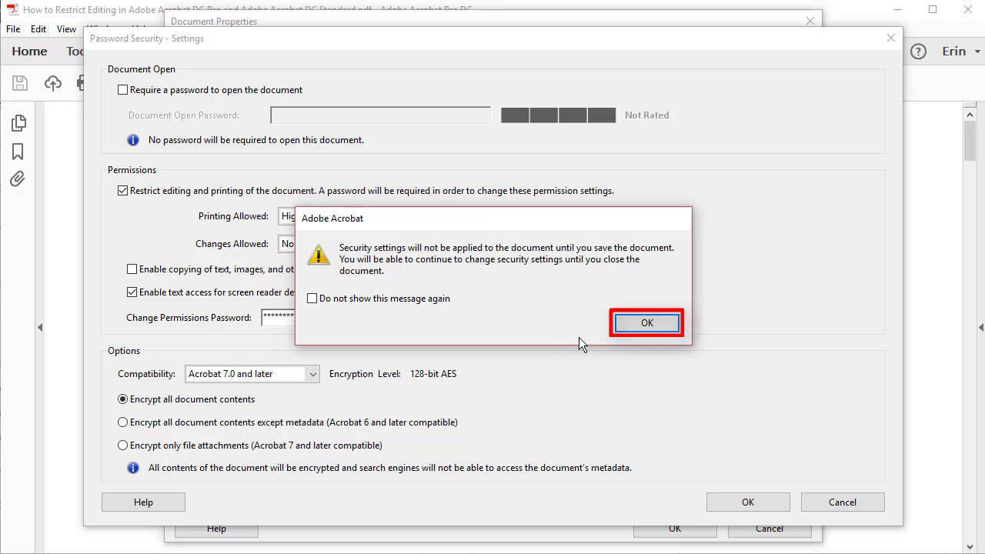
left_click(647, 326)
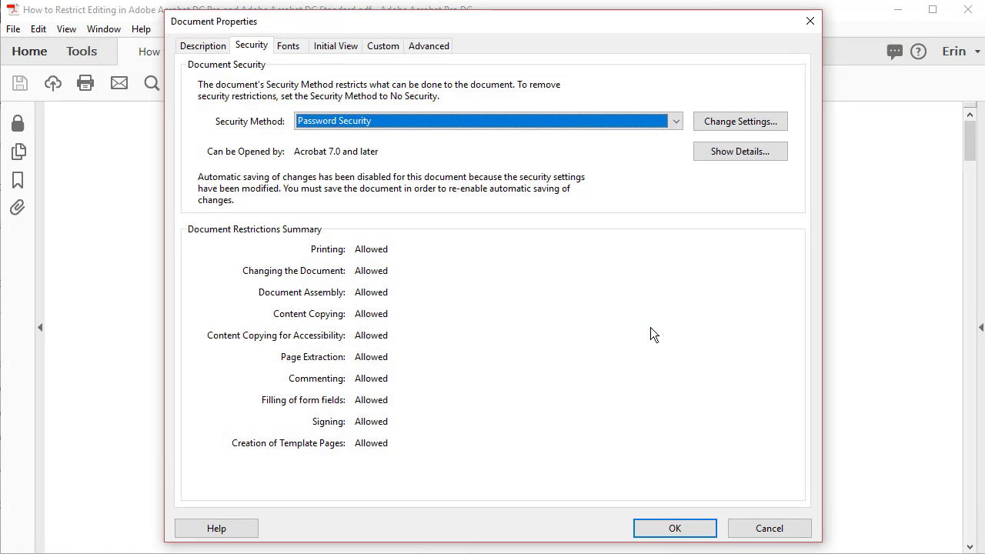
left_click(674, 528)
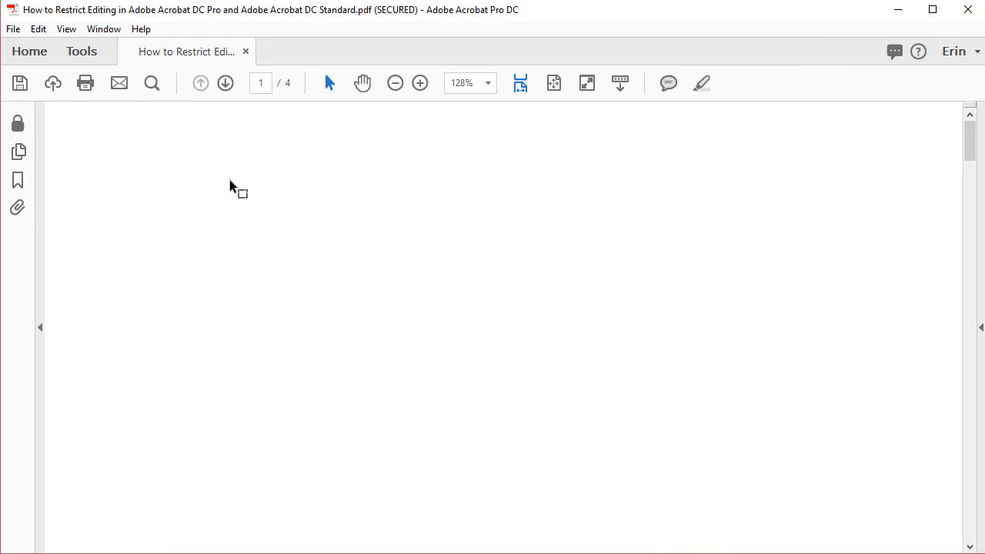
- Save the PDF with its new security settings and close the document
left_click(13, 30)
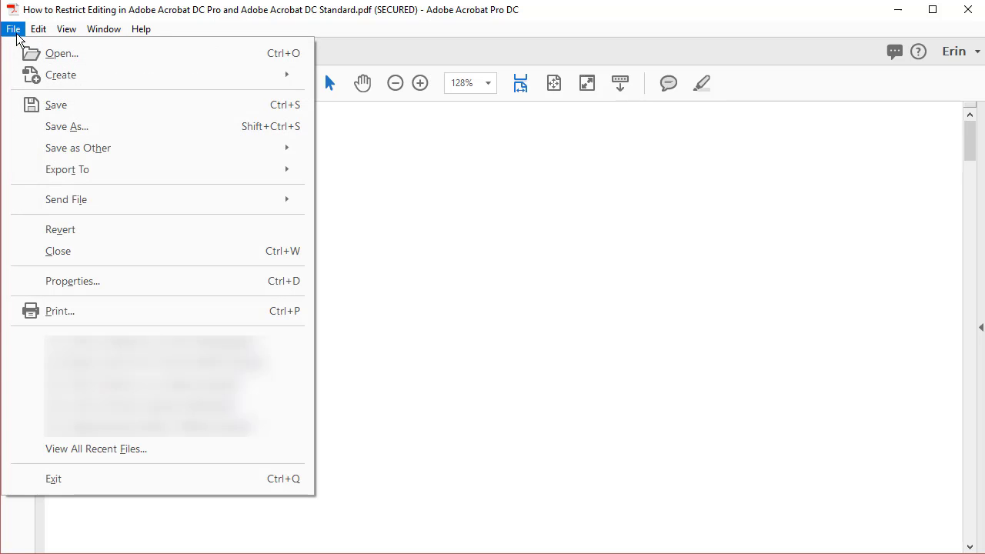
left_click(54, 106)
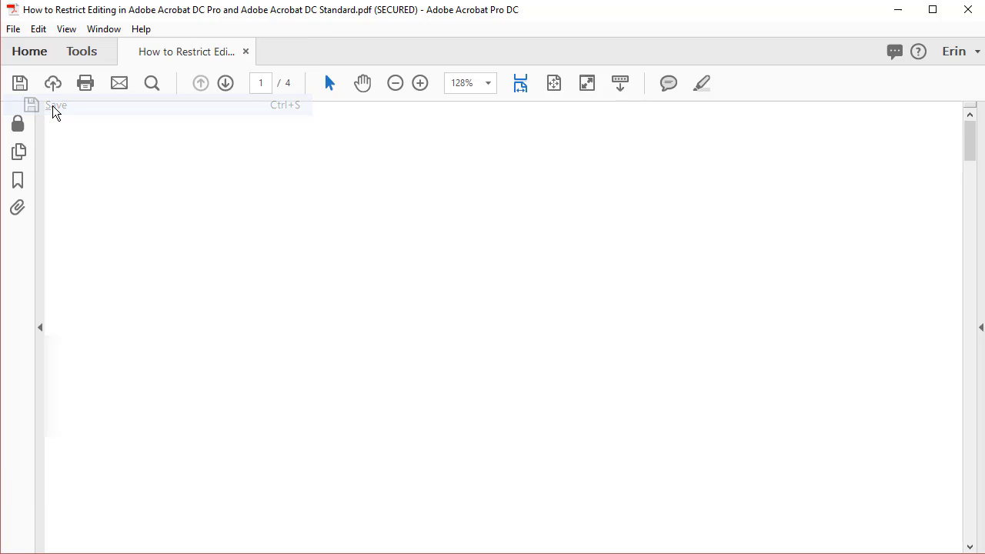
left_click(14, 34)
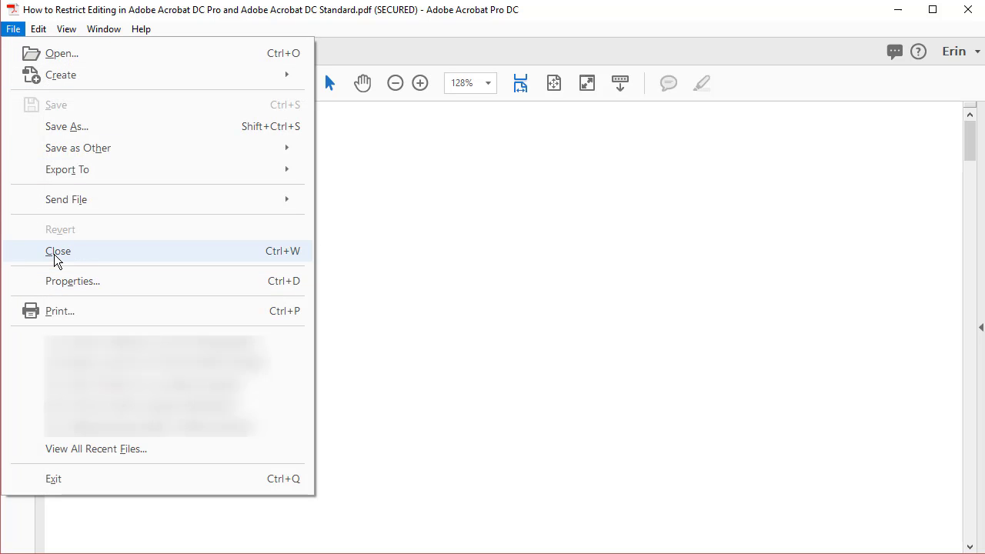
left_click(23, 254)
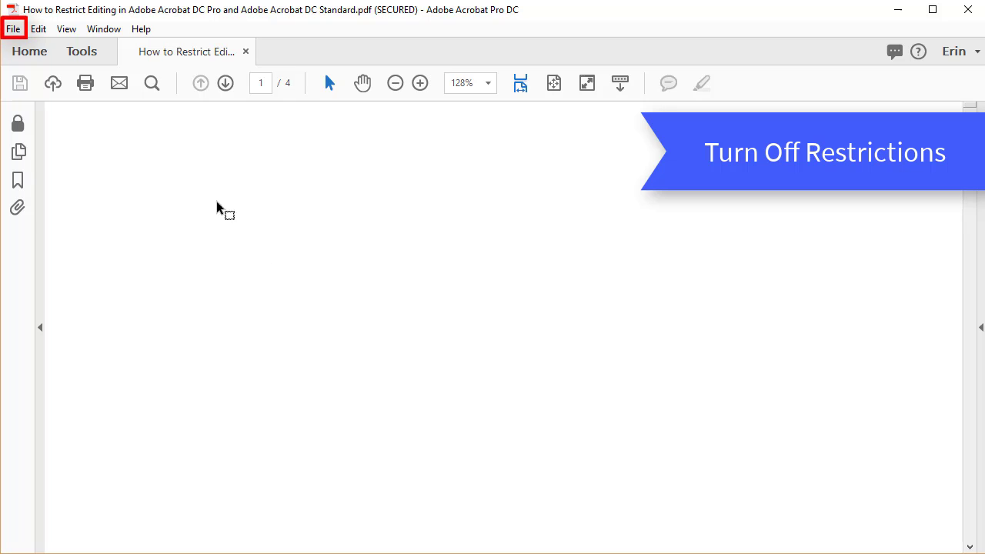
- Change the security method in the restricted document's properties to No Security
left_click(9, 26)
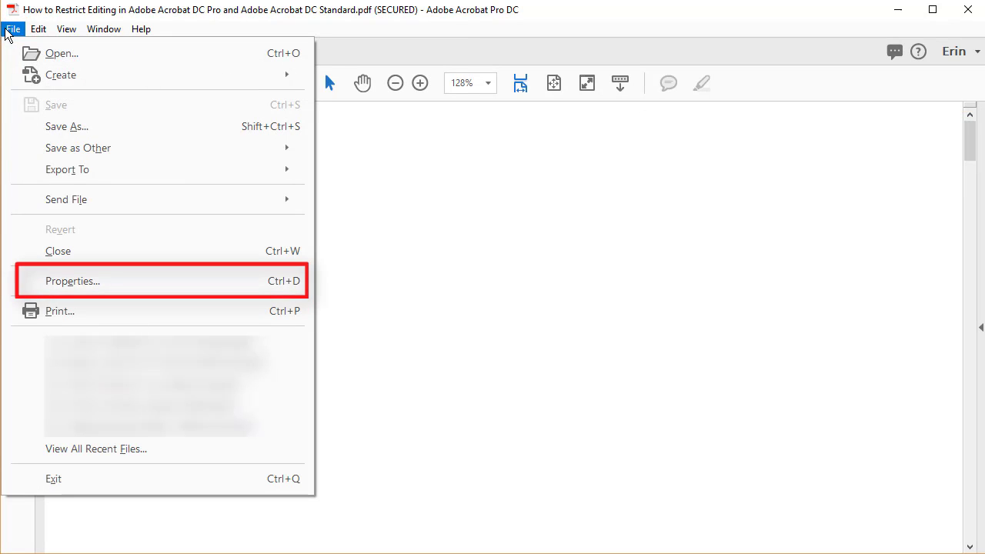
left_click(99, 280)
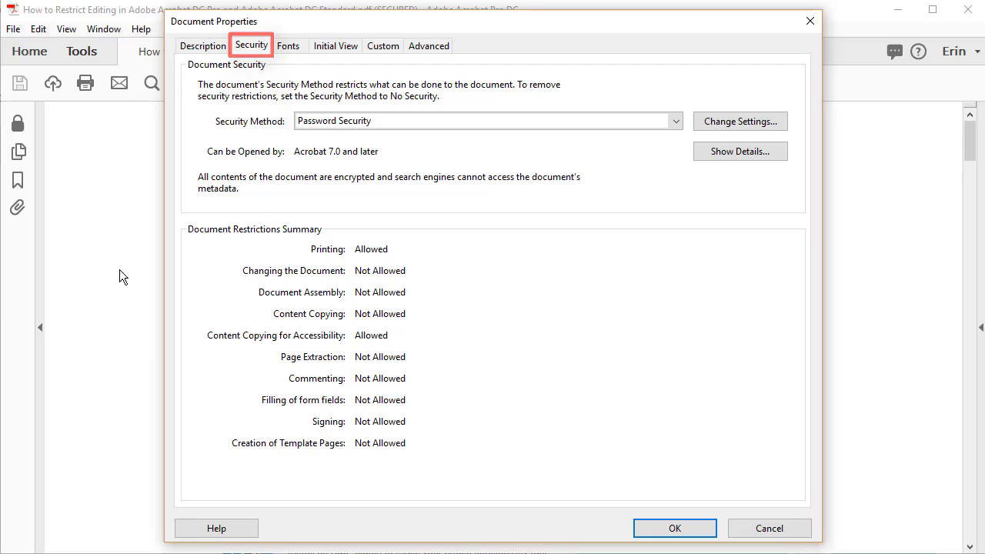
left_click(675, 123)
left_click(598, 136)
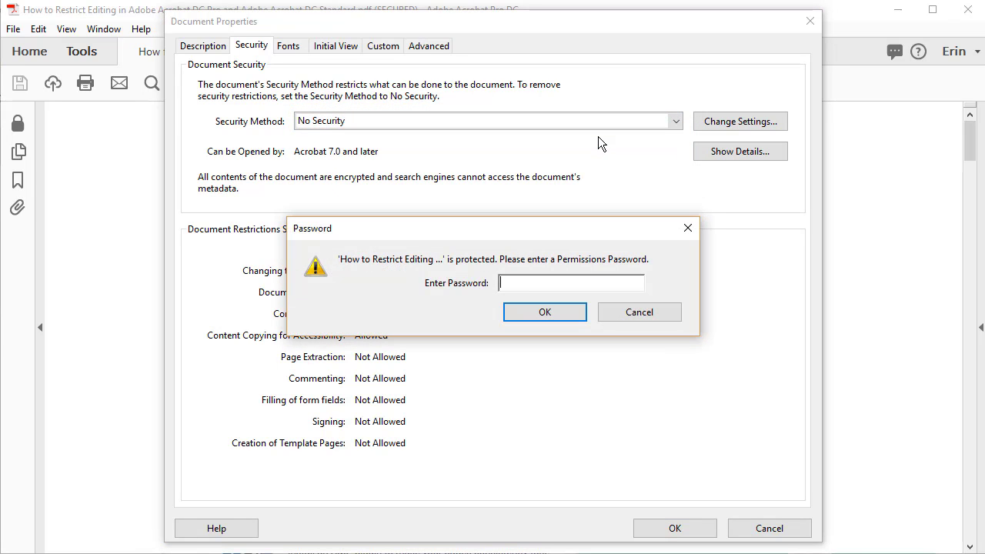
- Enter the permissions password, confirm removing security from the document, and accept the document properties
type("******")
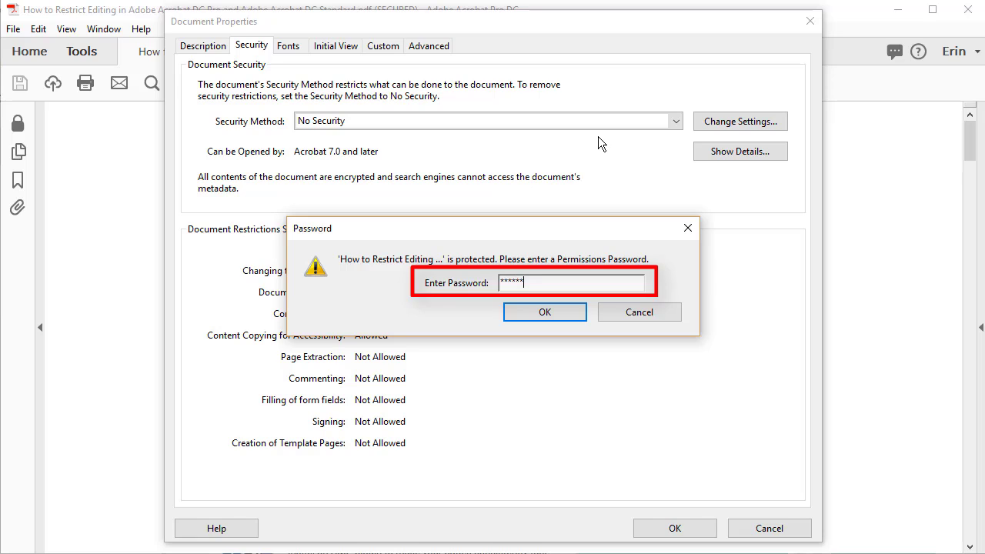
type("*********")
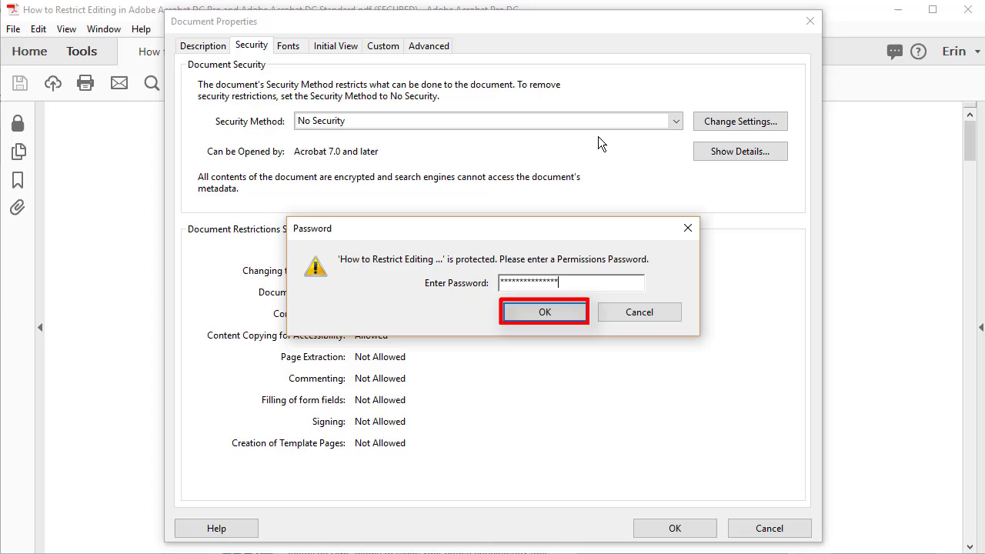
left_click(559, 317)
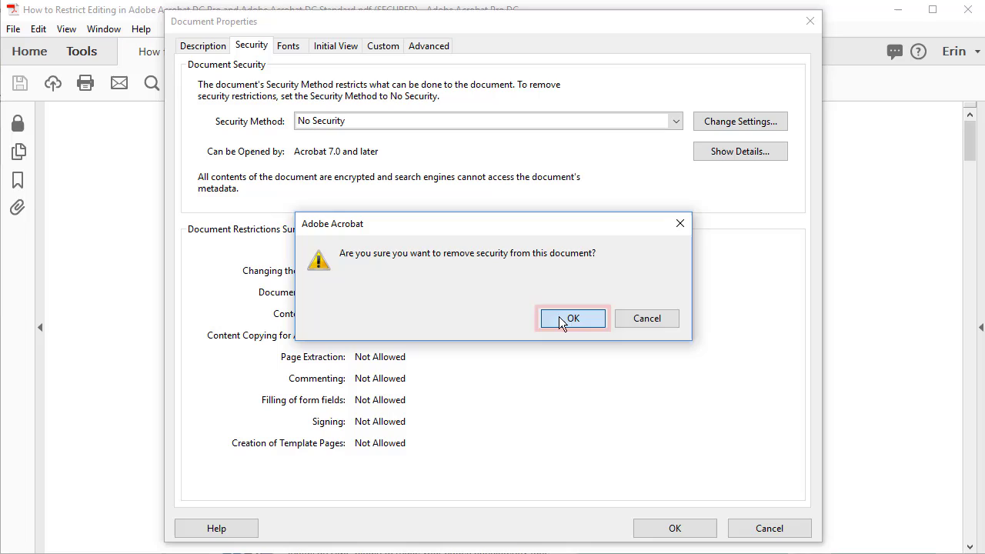
left_click(561, 319)
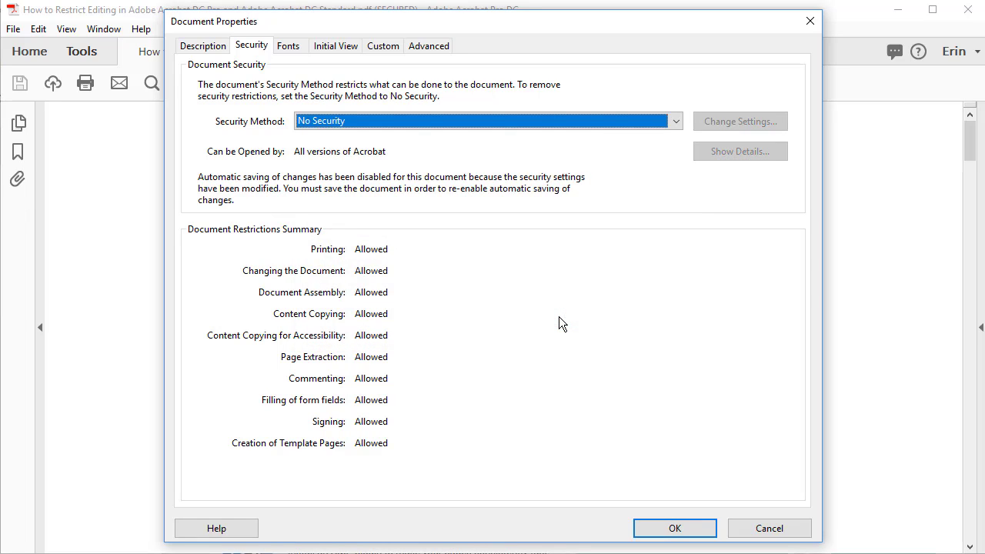
left_click(648, 535)
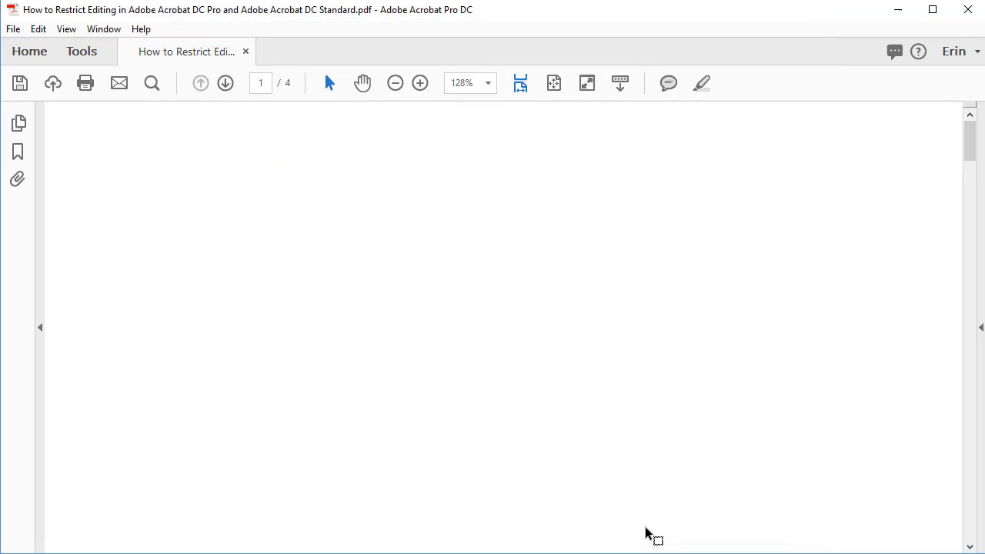